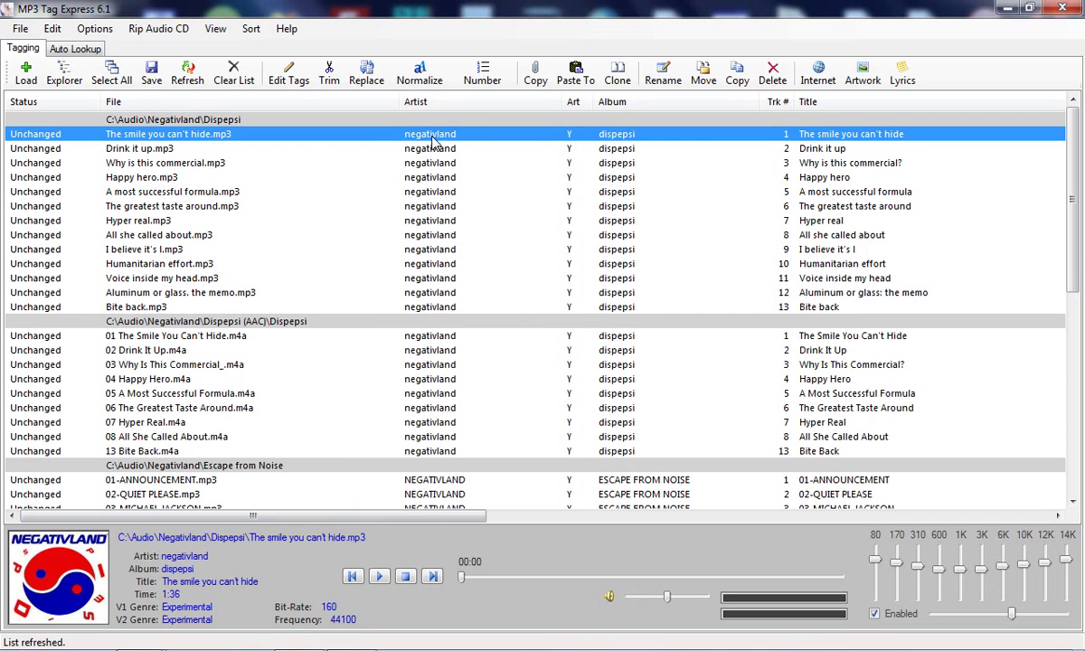
Check the Aluminum or glass, 01-ANNOUNCEMENT and Dispepsi tracks, then select all tracks for normalizing
{"action": "left_click", "coordinate": [689, 292]}
{"action": "scroll", "coordinate": [689, 292], "scroll_direction": "down", "scroll_amount": 3}
{"action": "scroll", "coordinate": [697, 254], "scroll_direction": "down", "scroll_amount": 3}
{"action": "scroll", "coordinate": [701, 226], "scroll_direction": "down", "scroll_amount": 2}
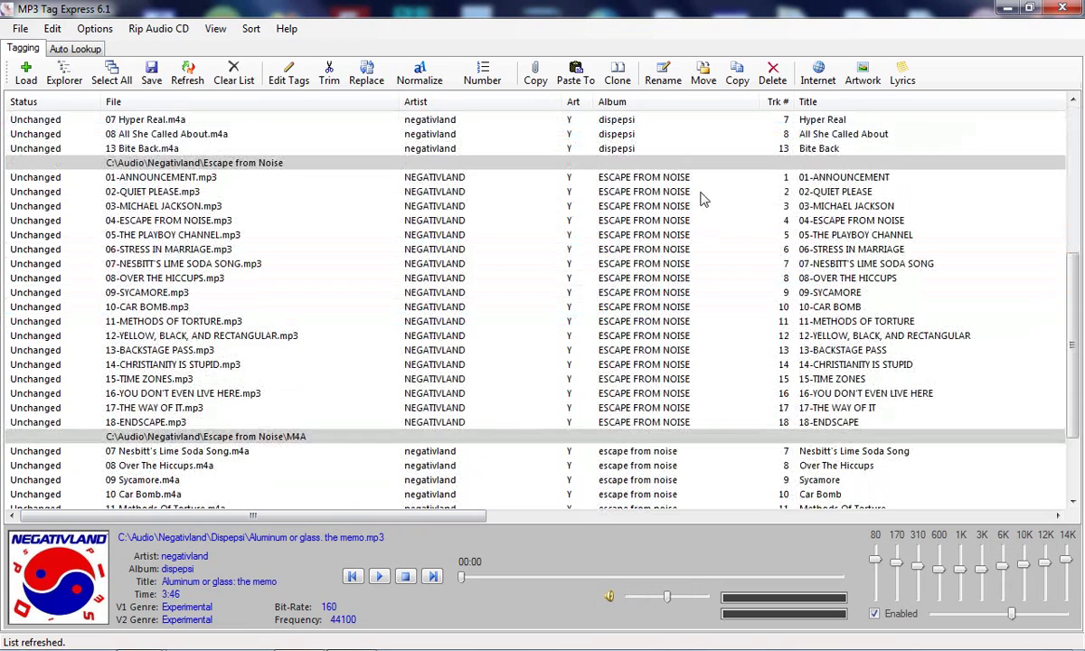
{"action": "left_click", "coordinate": [655, 177]}
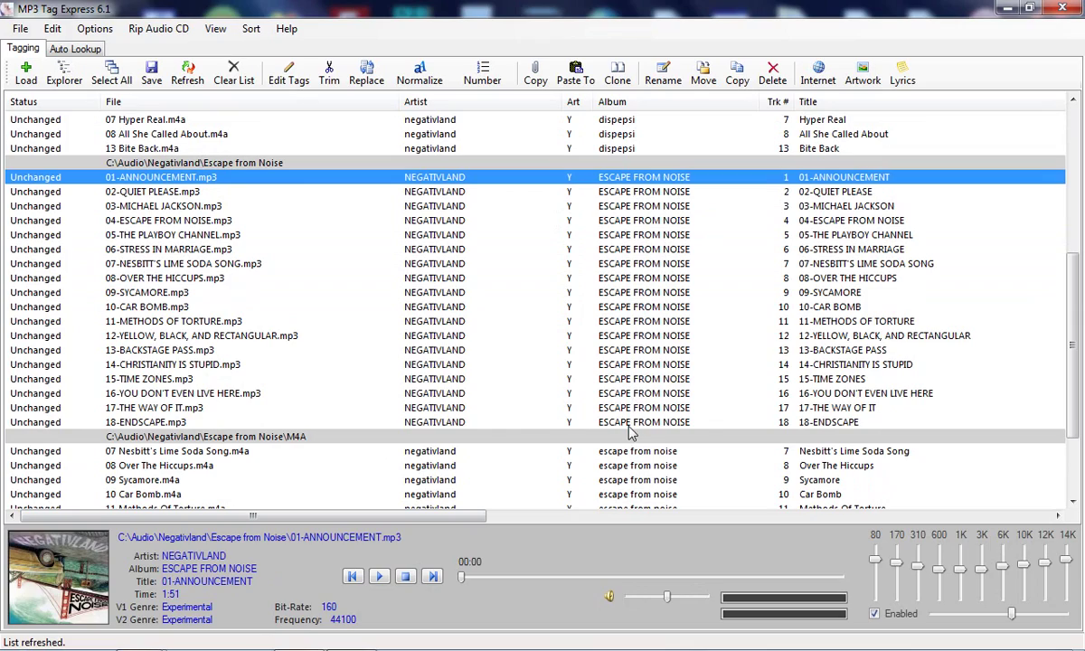
{"action": "scroll", "coordinate": [631, 432], "scroll_direction": "down", "scroll_amount": 3}
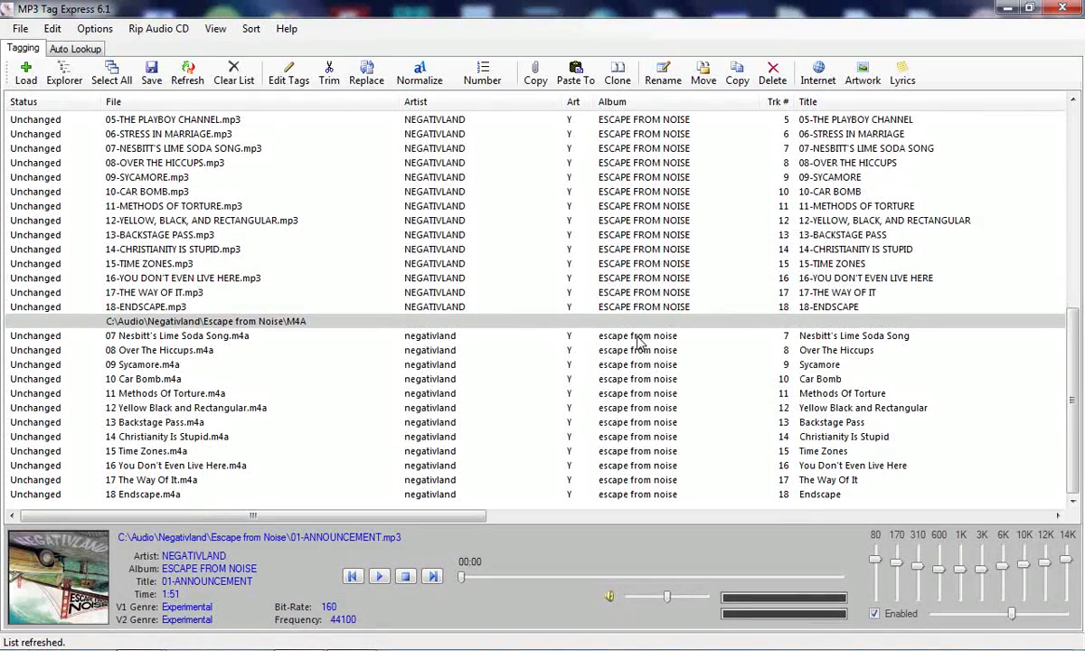
{"action": "scroll", "coordinate": [640, 344], "scroll_direction": "up", "scroll_amount": 4}
{"action": "scroll", "coordinate": [630, 339], "scroll_direction": "up", "scroll_amount": 2}
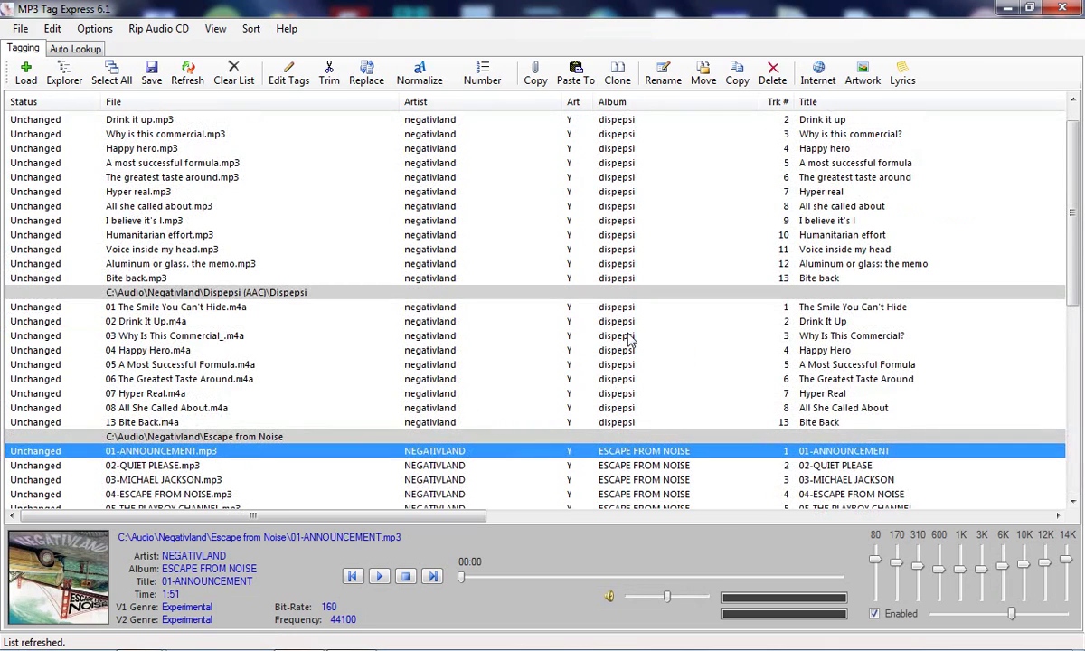
{"action": "scroll", "coordinate": [630, 339], "scroll_direction": "up", "scroll_amount": 1}
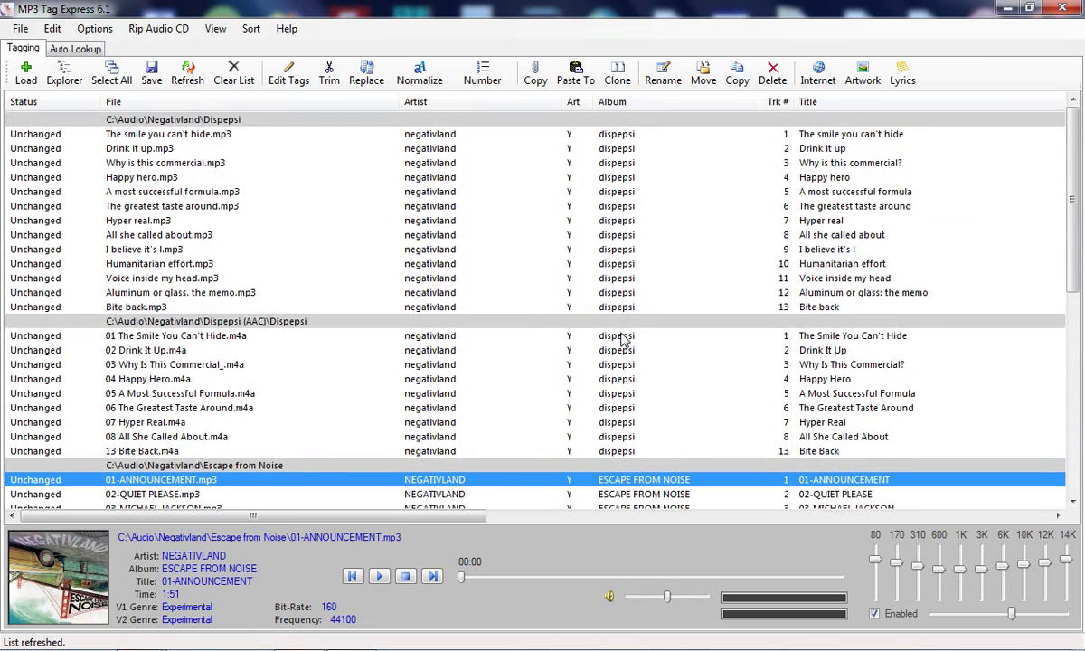
{"action": "left_click", "coordinate": [644, 138]}
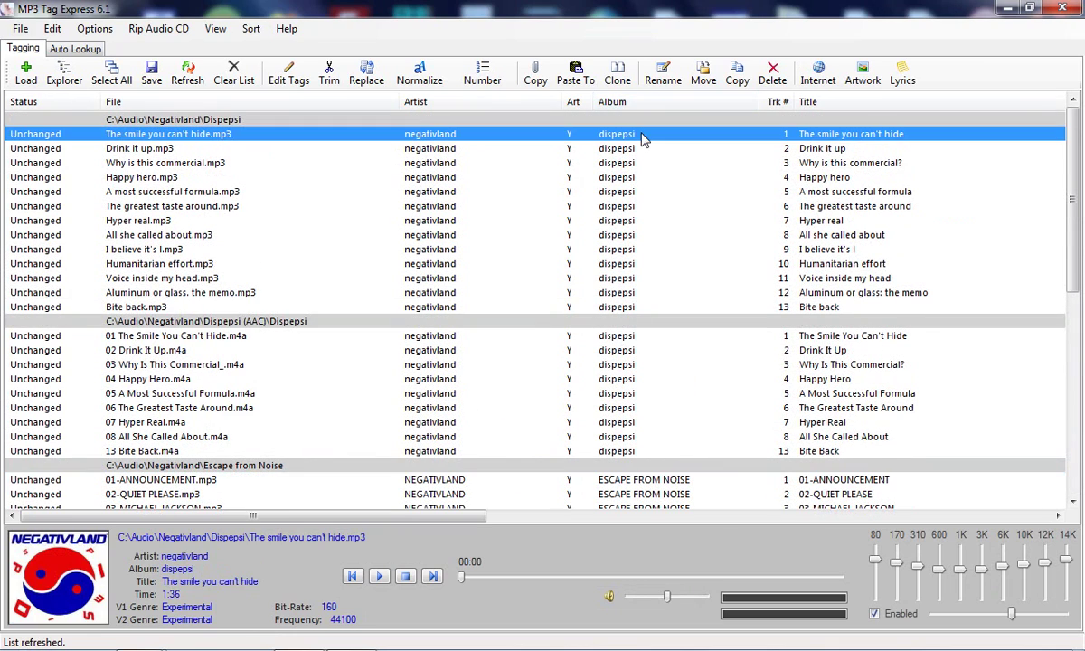
{"action": "left_click", "coordinate": [112, 73]}
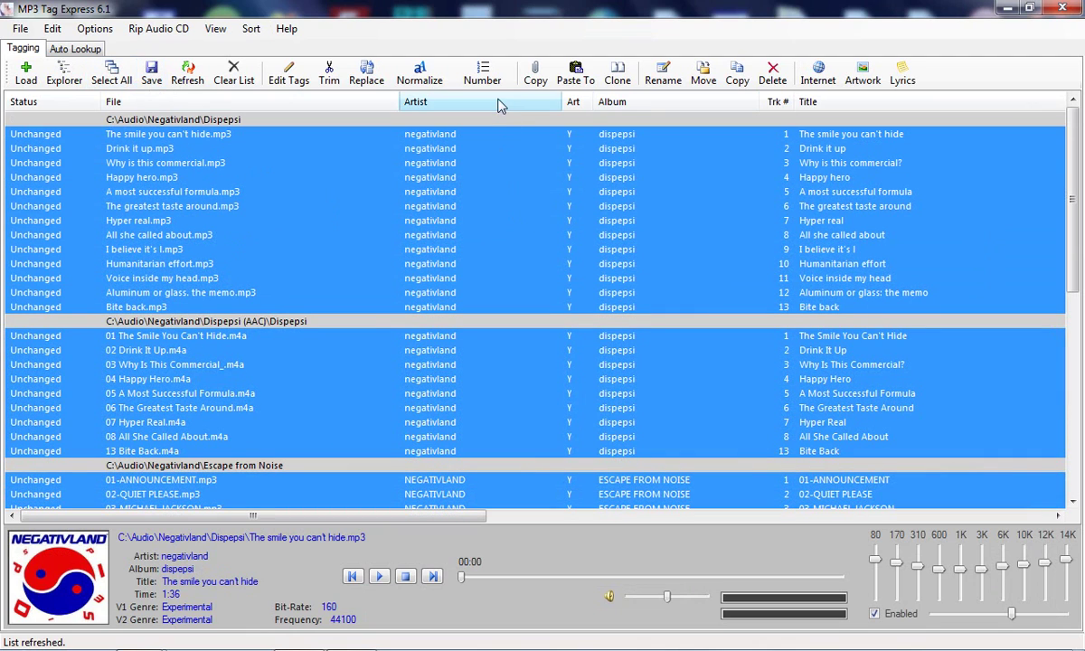
{"action": "left_click", "coordinate": [434, 73]}
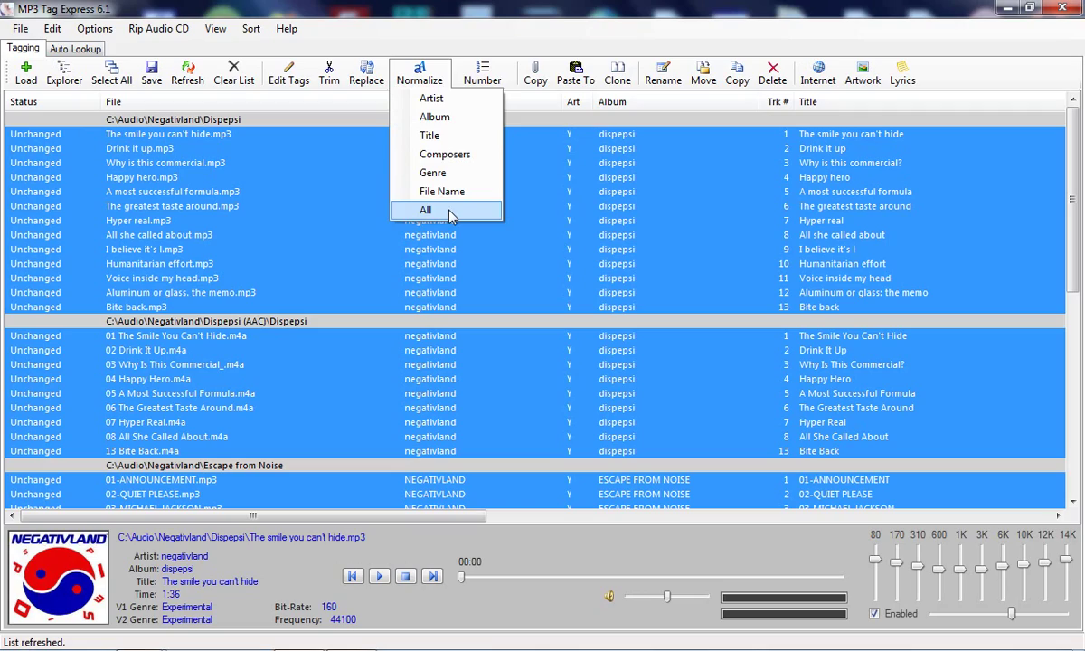
Dismiss and reopen the Normalize choices for the selected Negativland tracks
{"action": "left_click", "coordinate": [543, 36]}
{"action": "scroll", "coordinate": [603, 231], "scroll_direction": "down", "scroll_amount": 5}
{"action": "scroll", "coordinate": [604, 231], "scroll_direction": "down", "scroll_amount": 5}
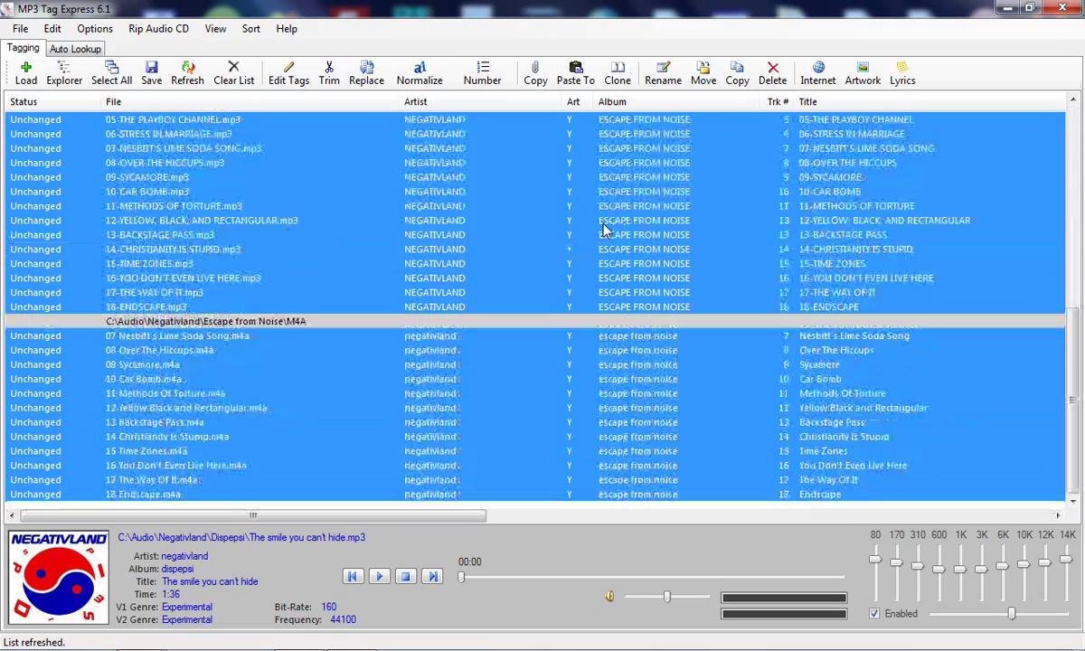
{"action": "scroll", "coordinate": [570, 217], "scroll_direction": "up", "scroll_amount": 5}
{"action": "scroll", "coordinate": [570, 181], "scroll_direction": "up", "scroll_amount": 5}
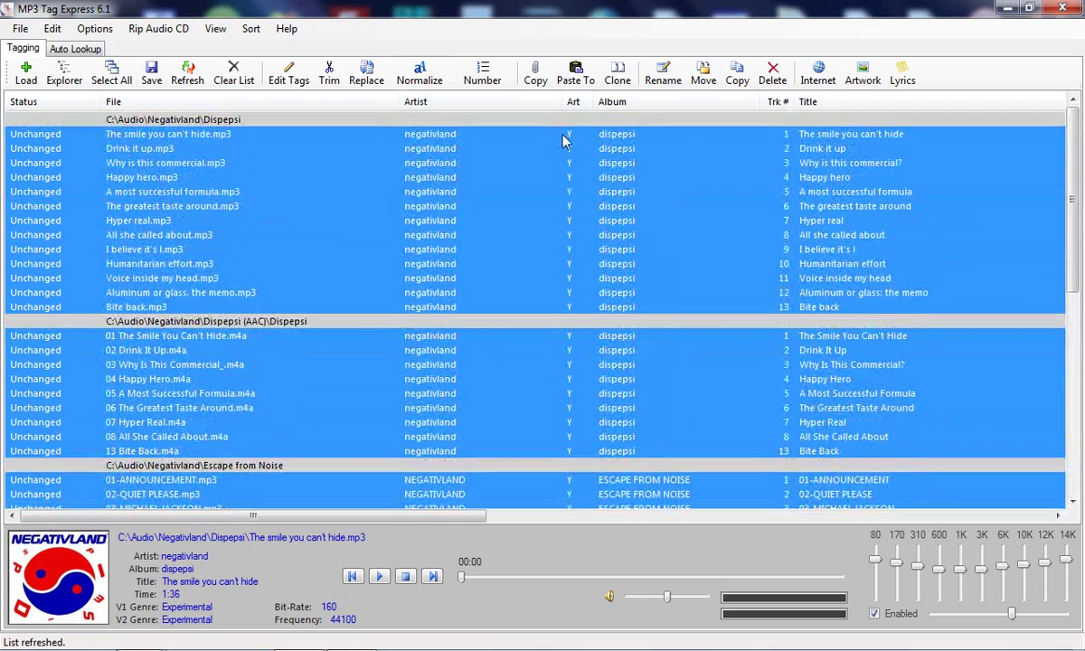
{"action": "left_click", "coordinate": [418, 73]}
{"action": "left_click", "coordinate": [432, 203]}
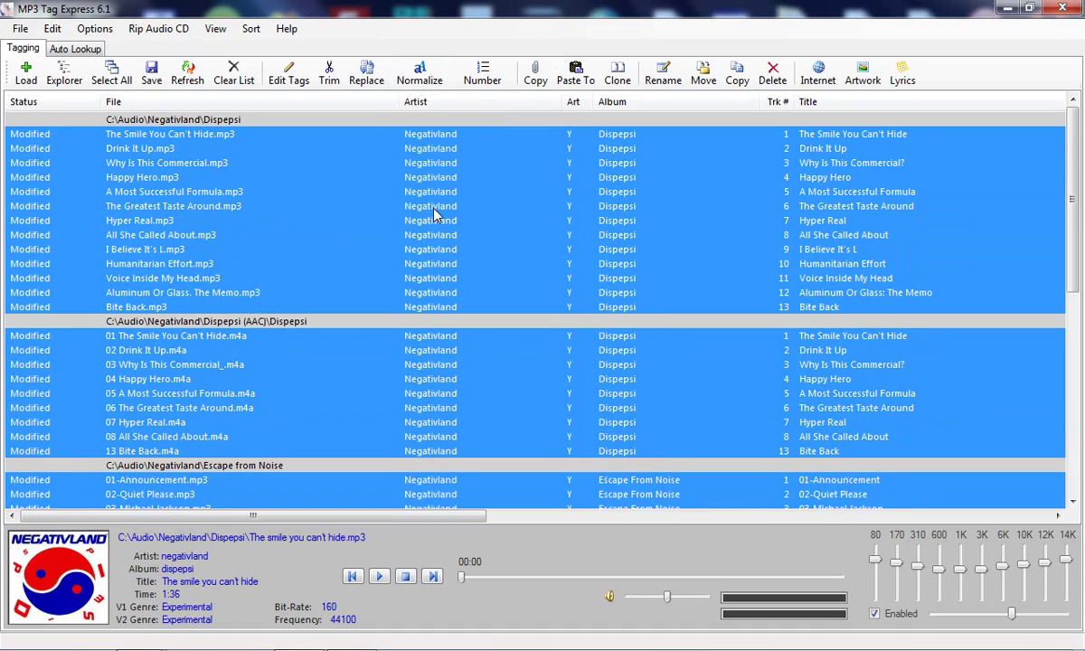
{"action": "left_click", "coordinate": [425, 148]}
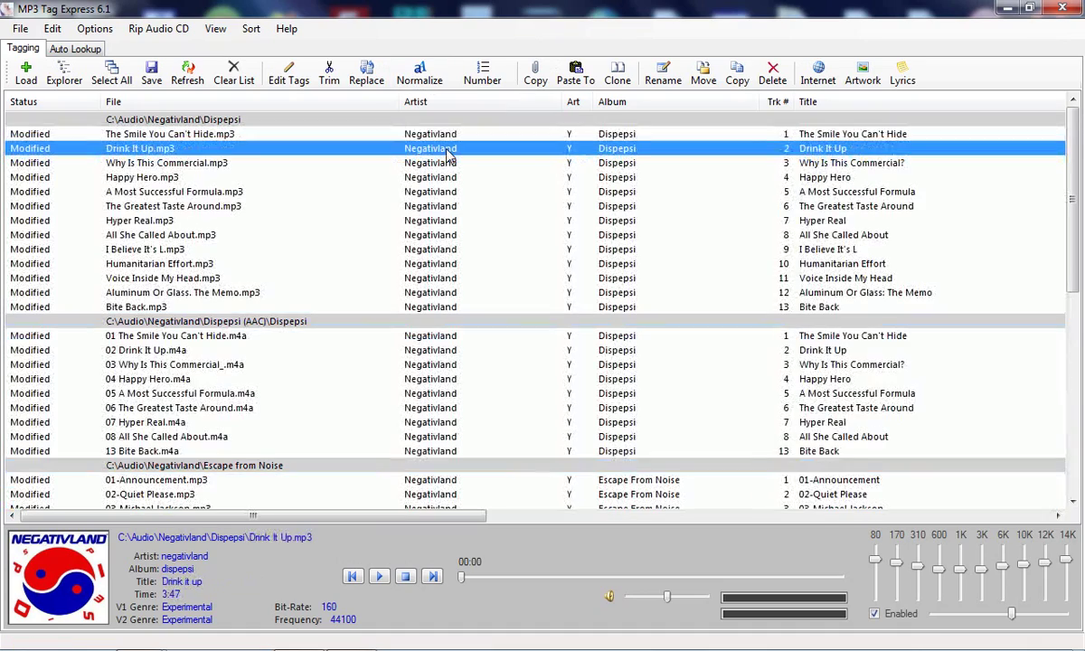
{"action": "scroll", "coordinate": [450, 156], "scroll_direction": "down", "scroll_amount": 1}
{"action": "scroll", "coordinate": [449, 155], "scroll_direction": "down", "scroll_amount": 3}
{"action": "scroll", "coordinate": [449, 156], "scroll_direction": "down", "scroll_amount": 3}
{"action": "scroll", "coordinate": [449, 155], "scroll_direction": "down", "scroll_amount": 3}
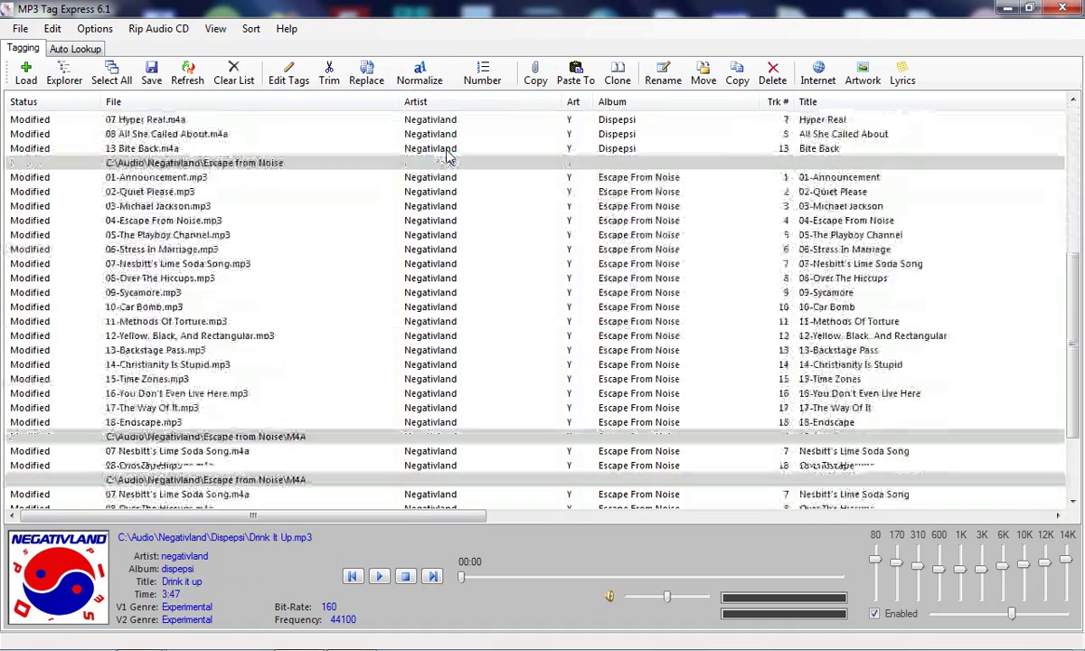
{"action": "scroll", "coordinate": [450, 155], "scroll_direction": "down", "scroll_amount": 3}
{"action": "scroll", "coordinate": [449, 156], "scroll_direction": "down", "scroll_amount": 2}
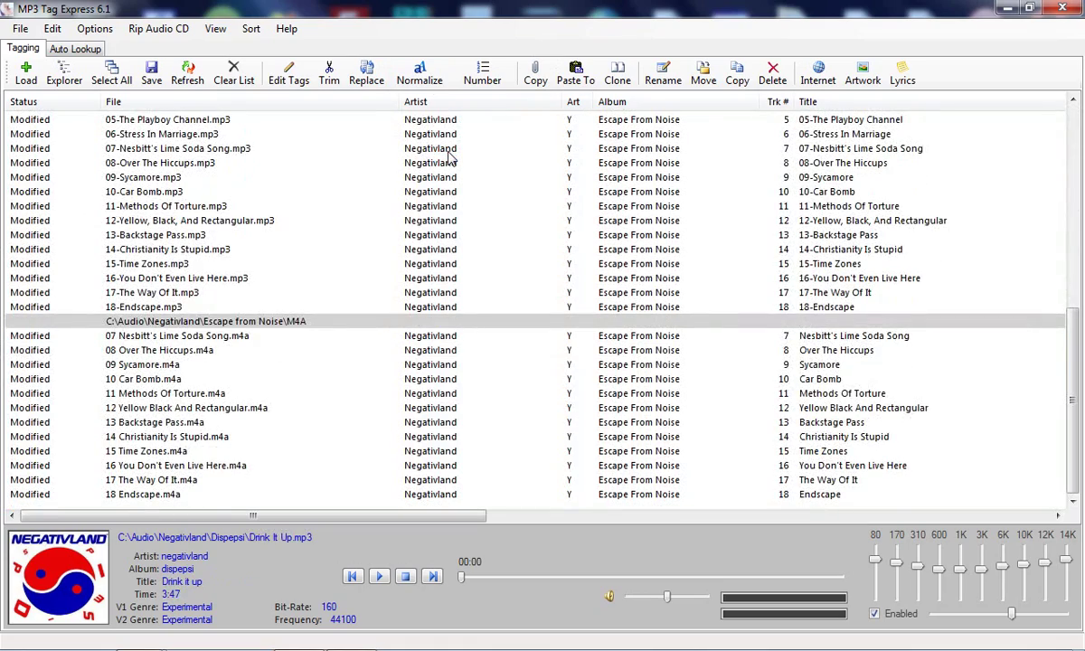
{"action": "scroll", "coordinate": [449, 155], "scroll_direction": "up", "scroll_amount": 3}
{"action": "scroll", "coordinate": [450, 156], "scroll_direction": "up", "scroll_amount": 3}
{"action": "scroll", "coordinate": [449, 156], "scroll_direction": "up", "scroll_amount": 3}
{"action": "scroll", "coordinate": [449, 156], "scroll_direction": "up", "scroll_amount": 3}
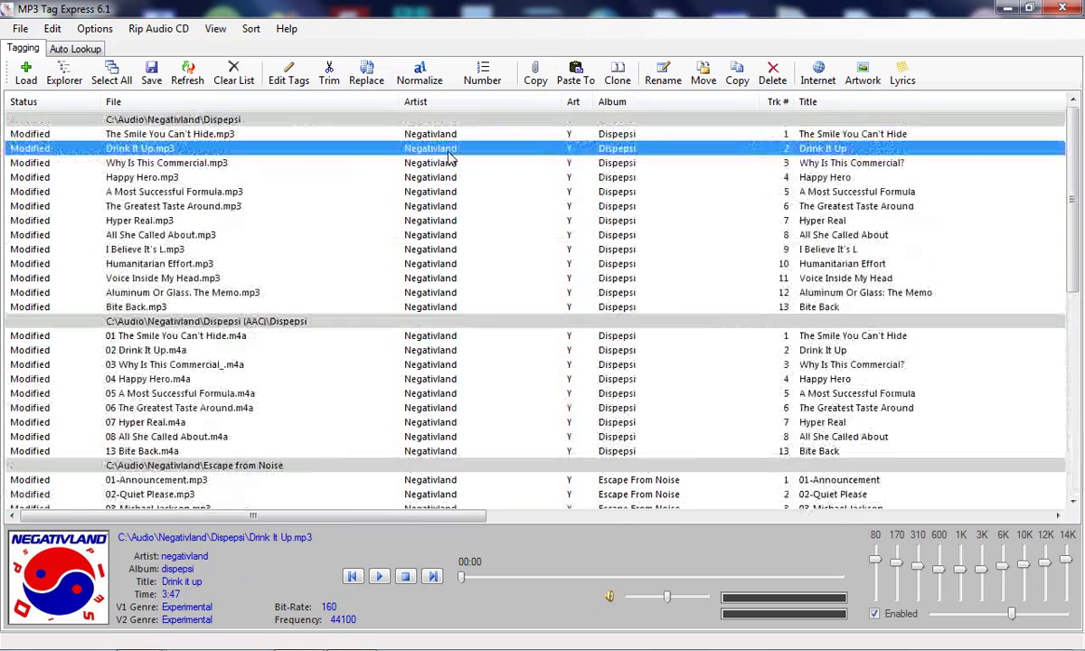